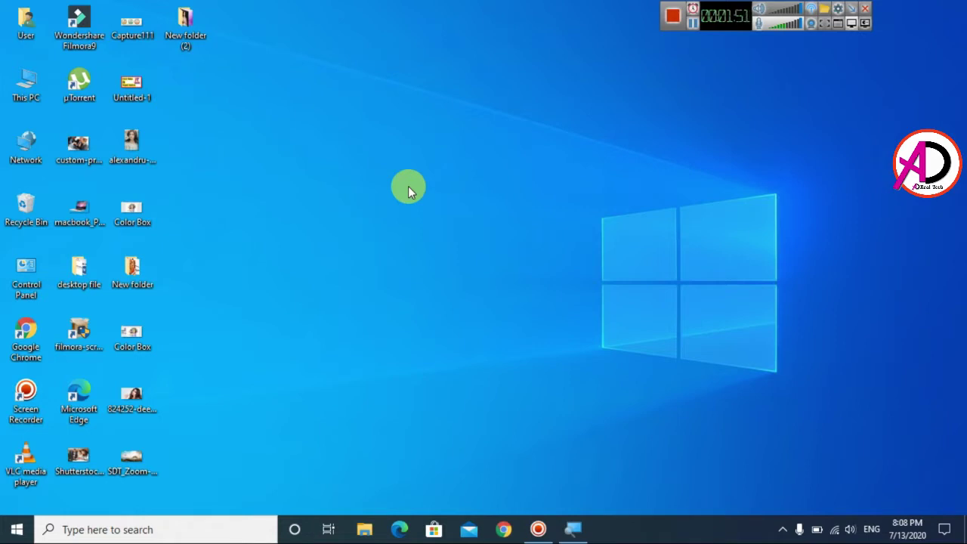
Check the folder holding the two images, then launch Word with winword and start a blank document
double_click(200, 30)
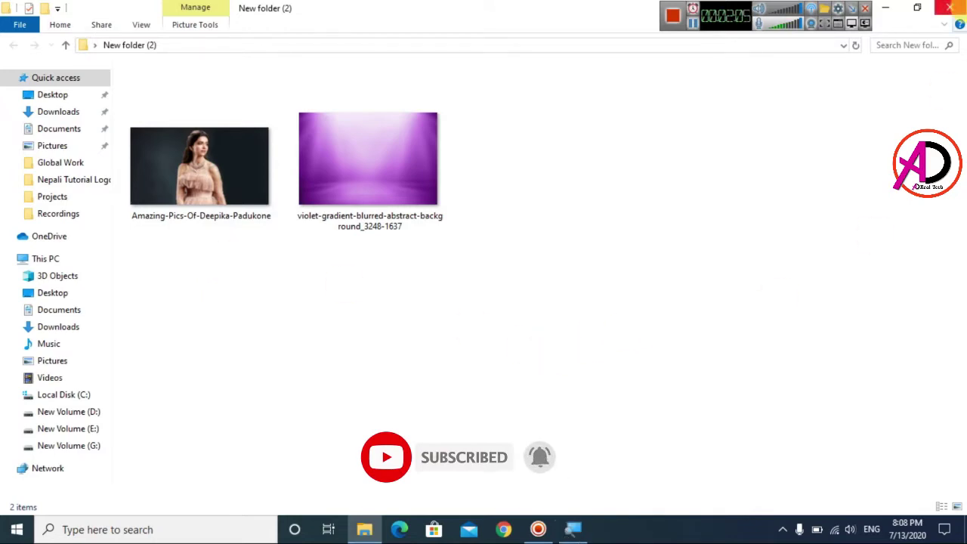
left_click(950, 7)
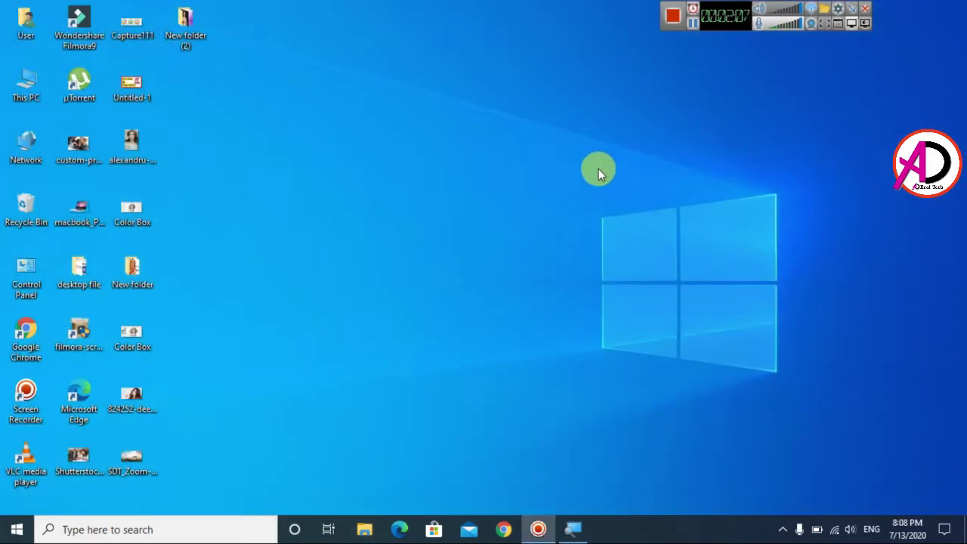
key("super+r")
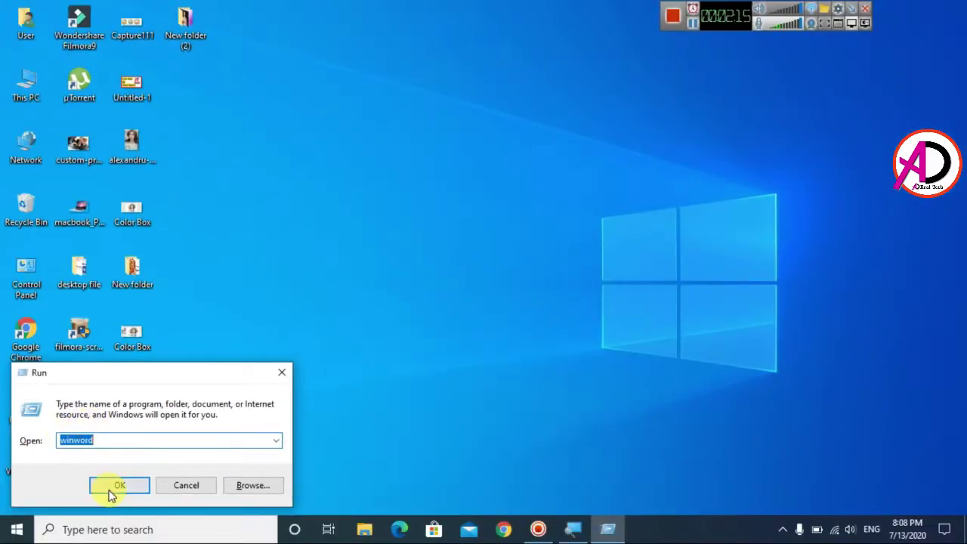
left_click(114, 487)
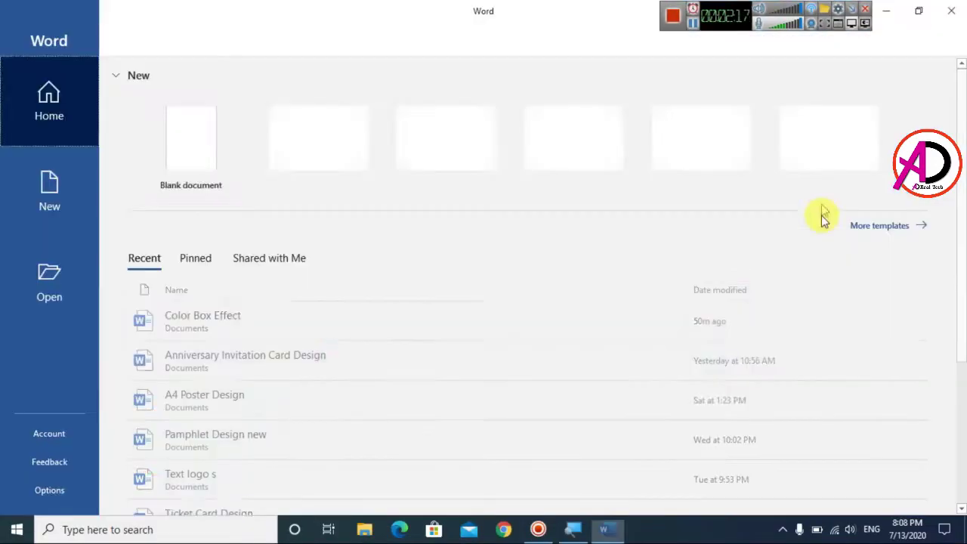
left_click(204, 157)
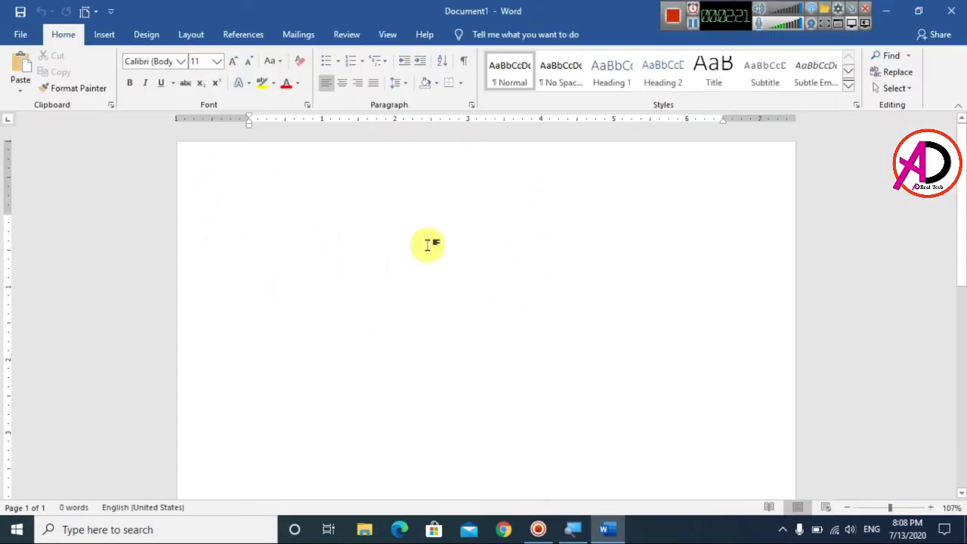
Switch the page orientation to Landscape
left_click(192, 34)
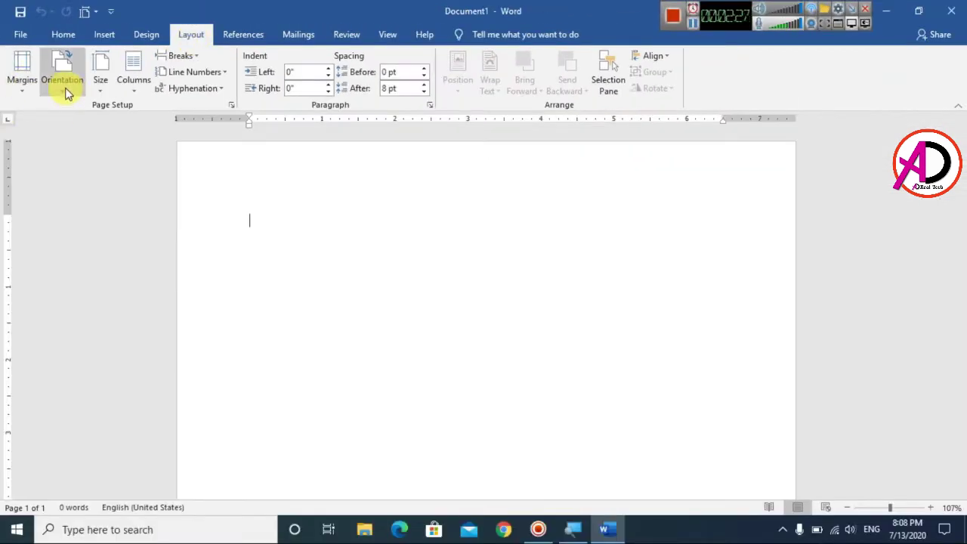
left_click(65, 87)
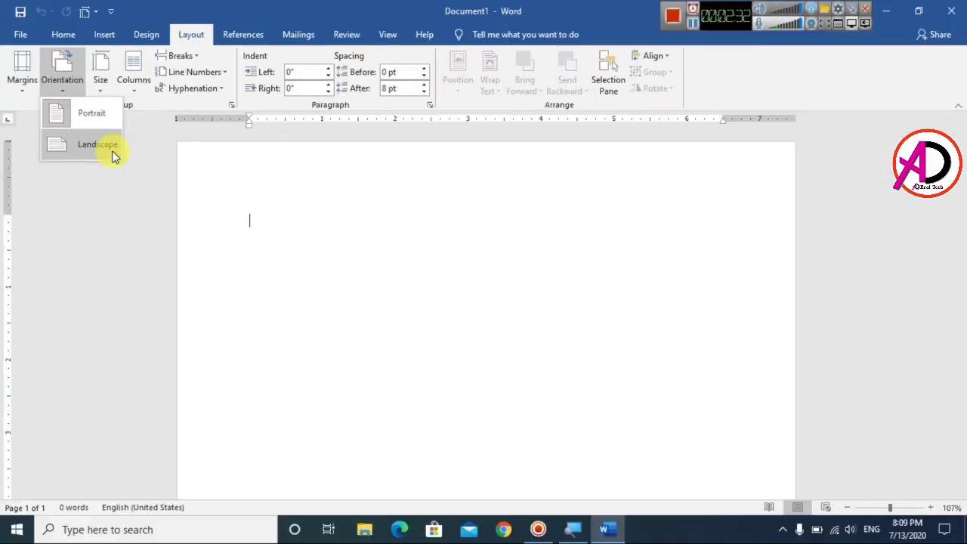
left_click(98, 145)
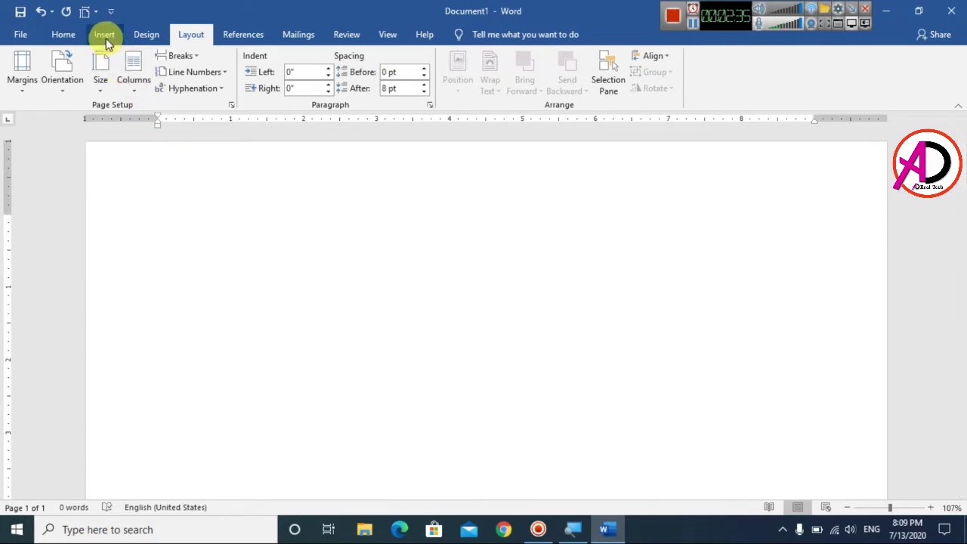
Insert the portrait photo from Desktop > New folder (2) onto the landscape page
left_click(105, 36)
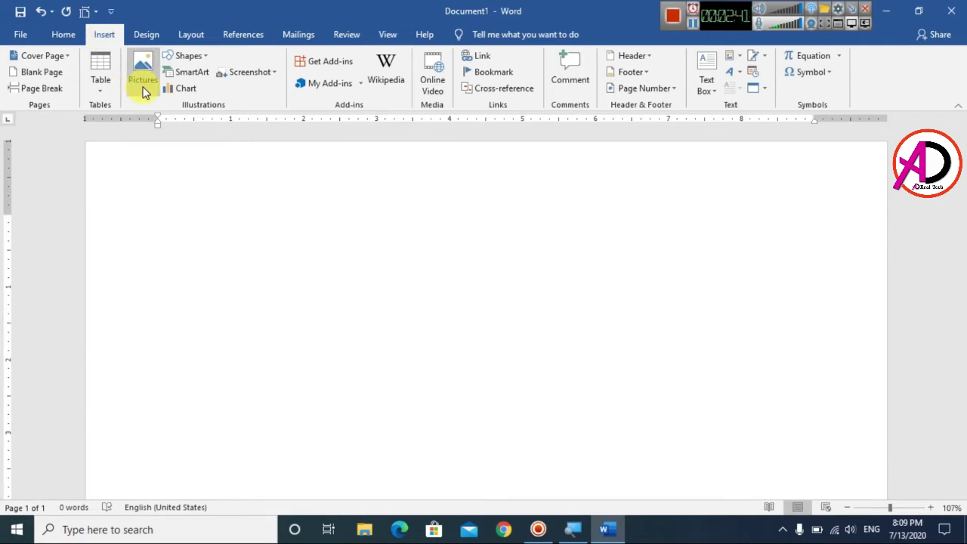
left_click(143, 83)
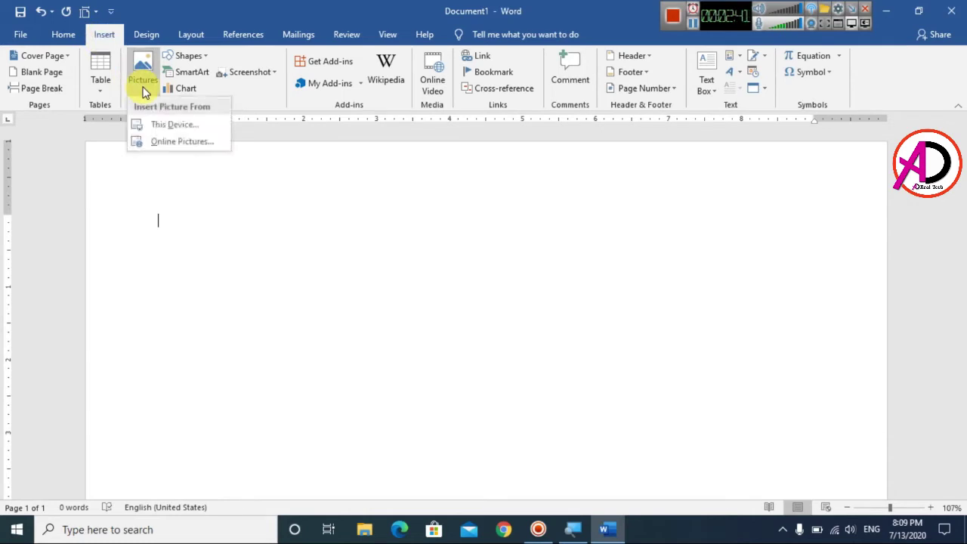
left_click(196, 127)
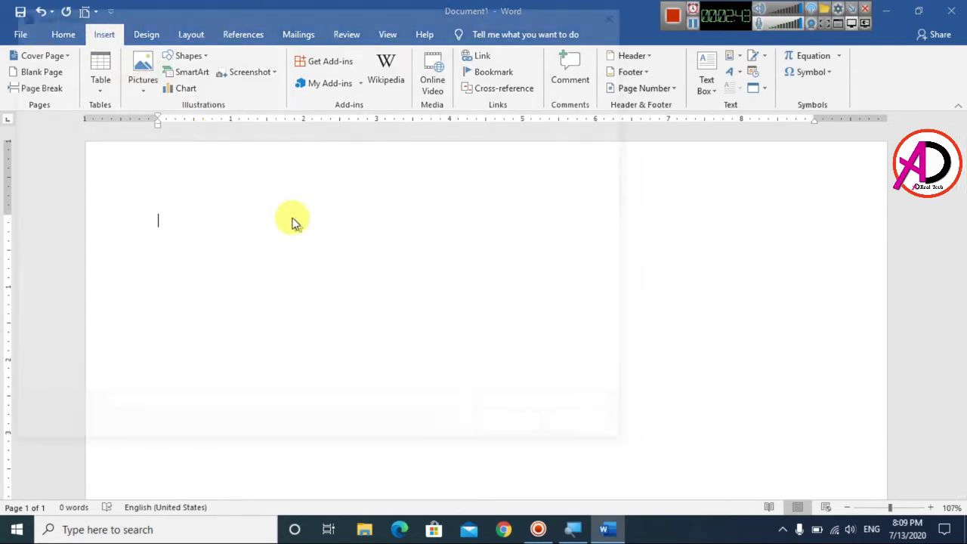
left_click(67, 214)
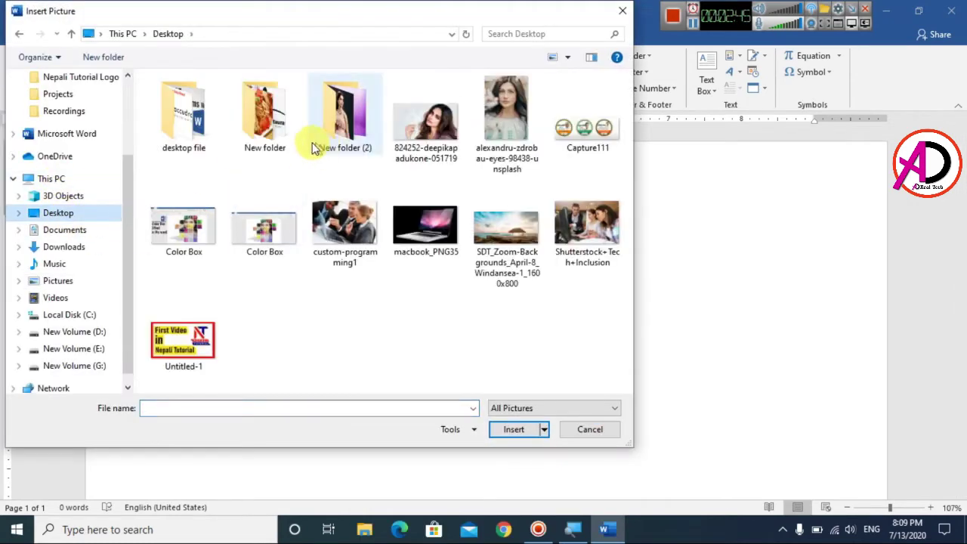
double_click(349, 120)
left_click(200, 192)
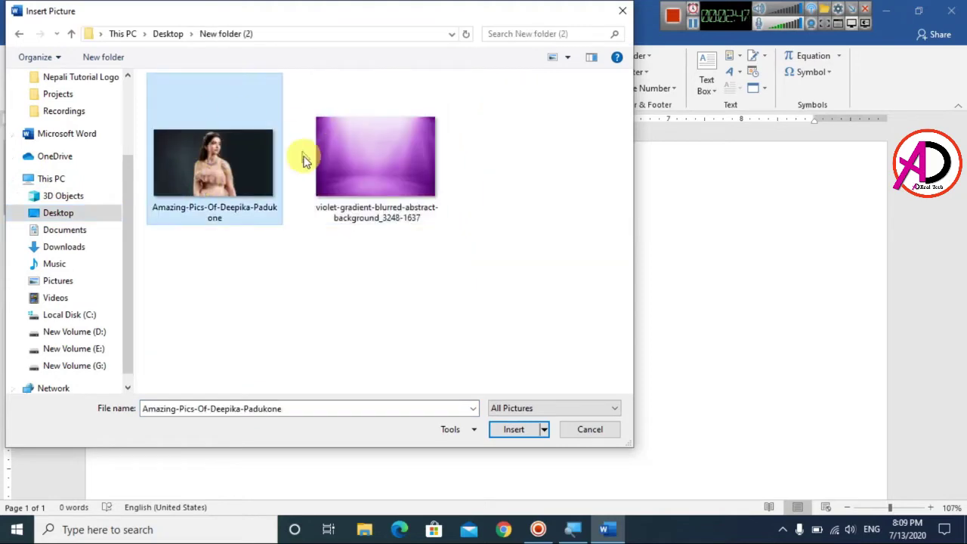
left_click(514, 429)
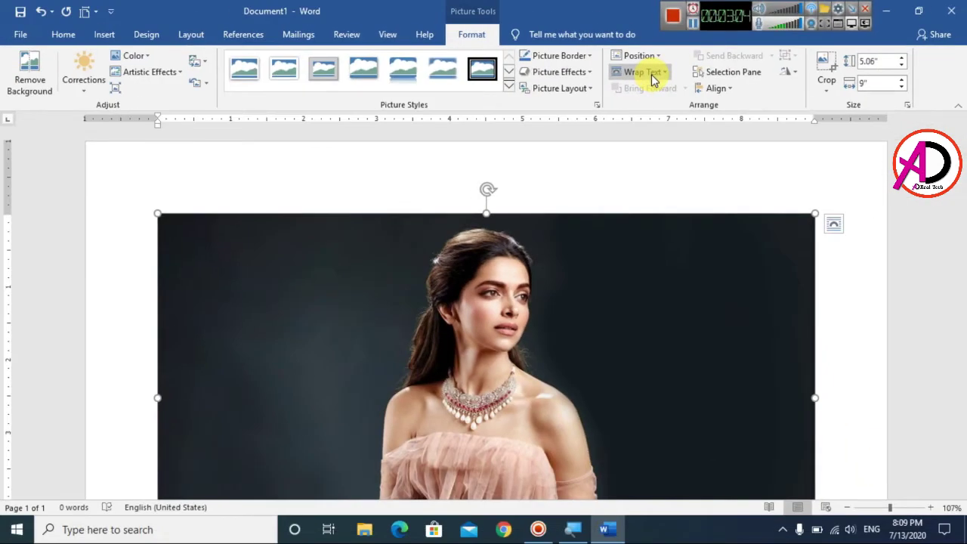
Set the portrait to In Front of Text wrapping and pick the black-framed picture style
left_click(655, 79)
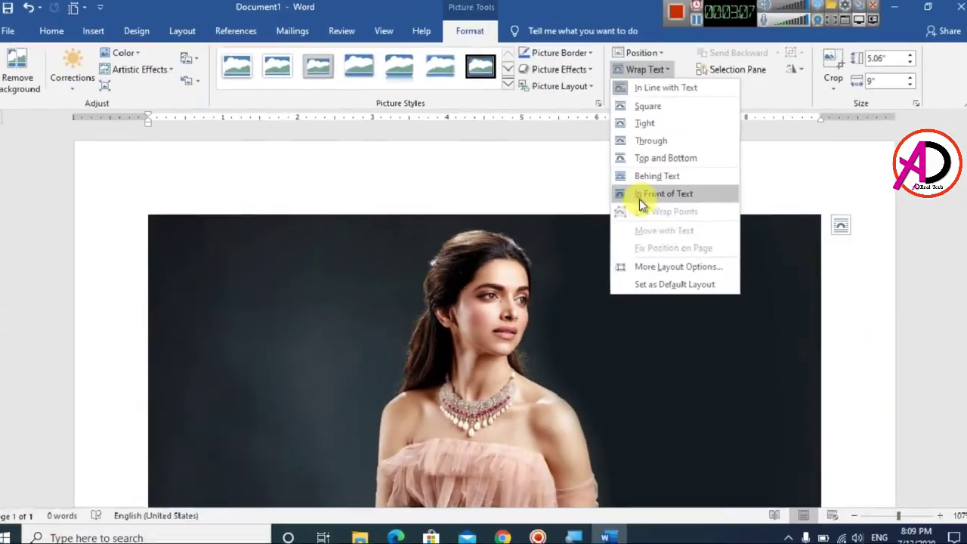
left_click(640, 195)
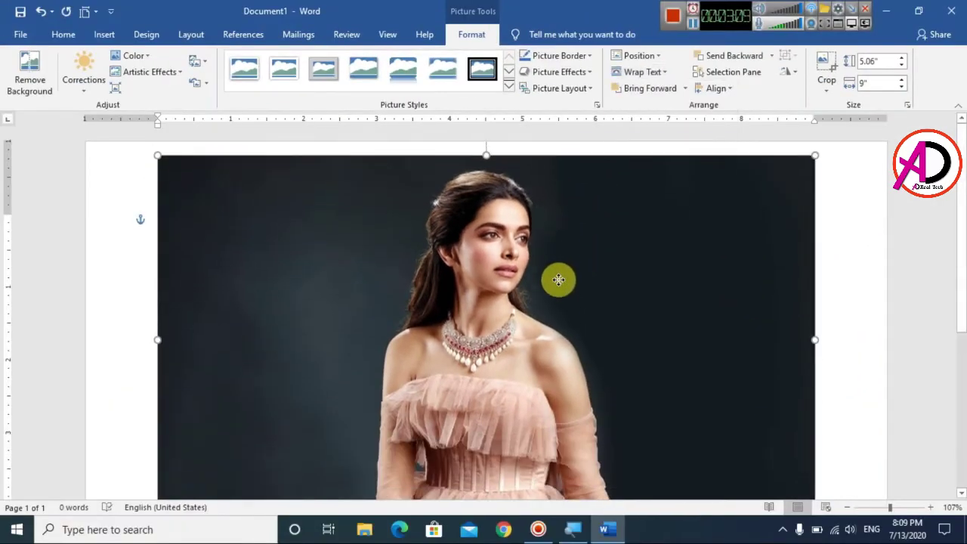
scroll(558, 282, "down", 3)
scroll(566, 285, "up", 1)
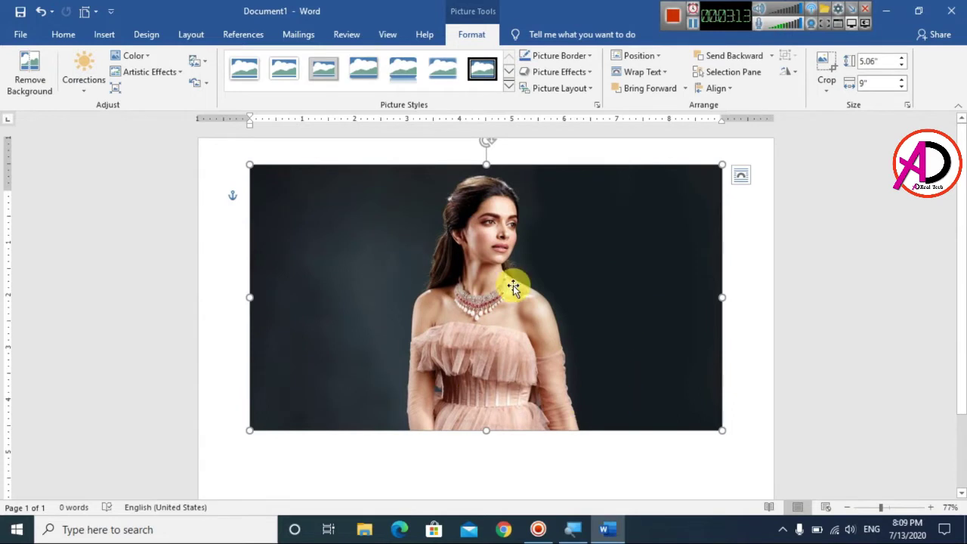
left_click(482, 69)
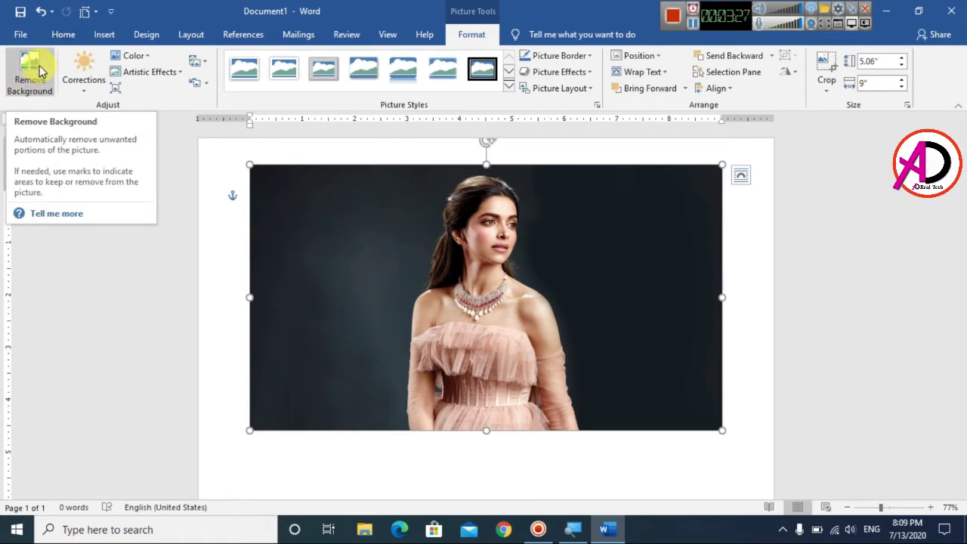
Start Remove Background and stretch the keep area to the photo's bottom-left and top-right corners
left_click(33, 89)
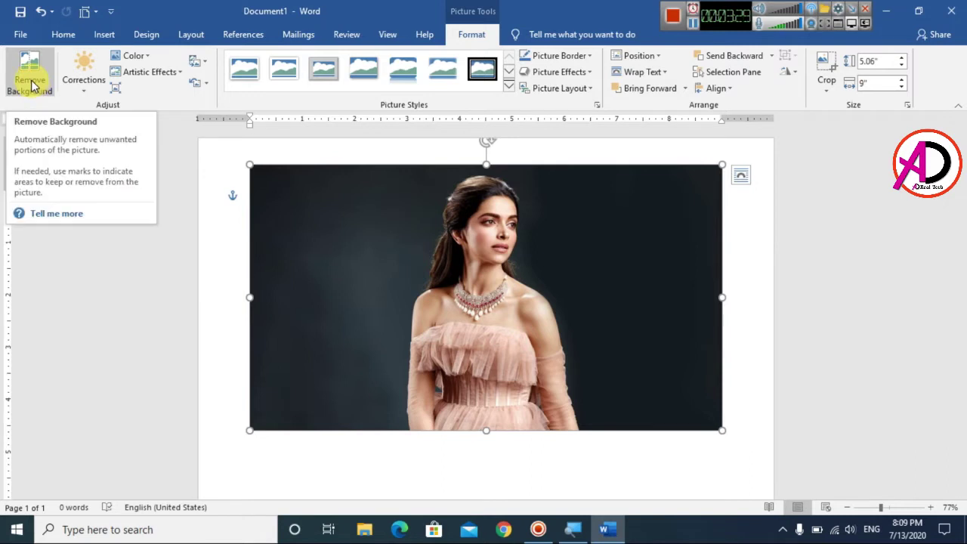
left_click(33, 89)
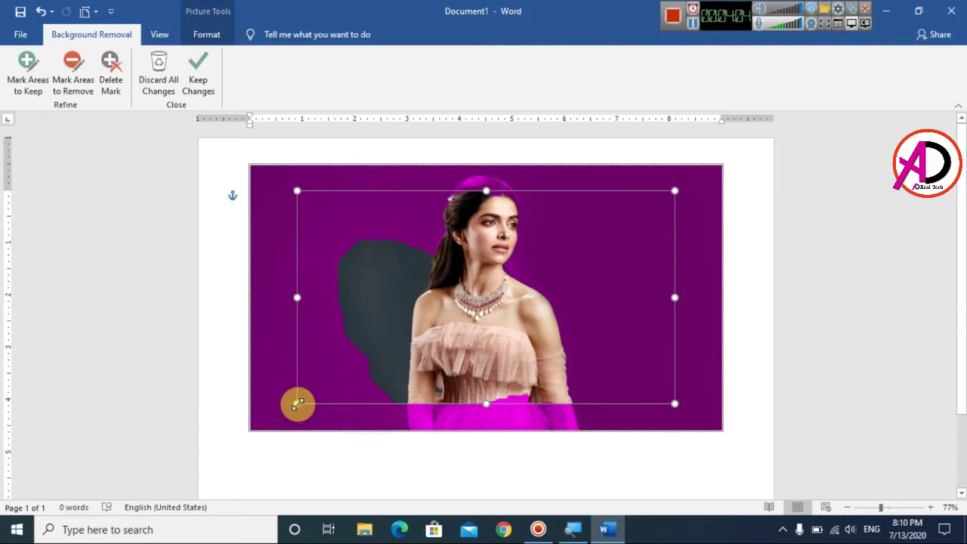
left_click_drag(298, 404, 251, 431)
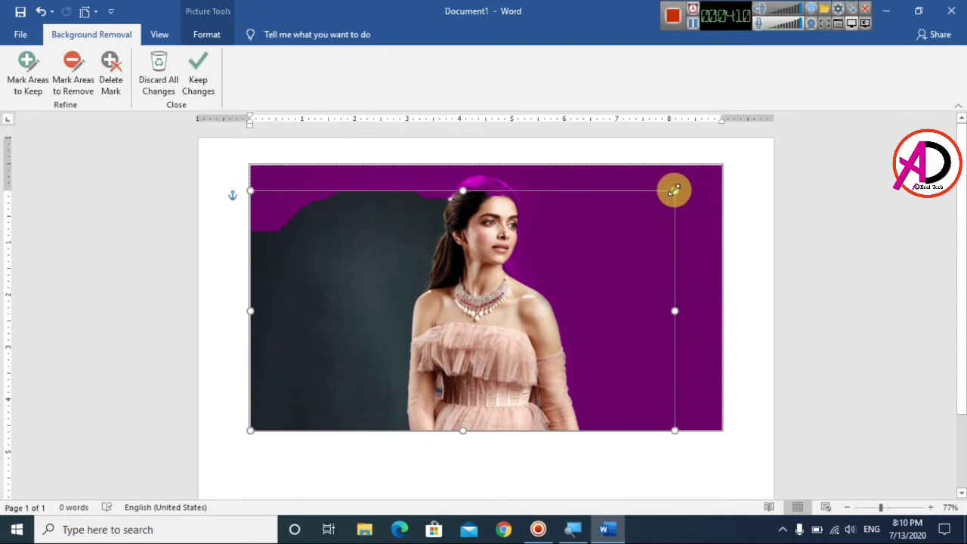
left_click_drag(674, 190, 722, 165)
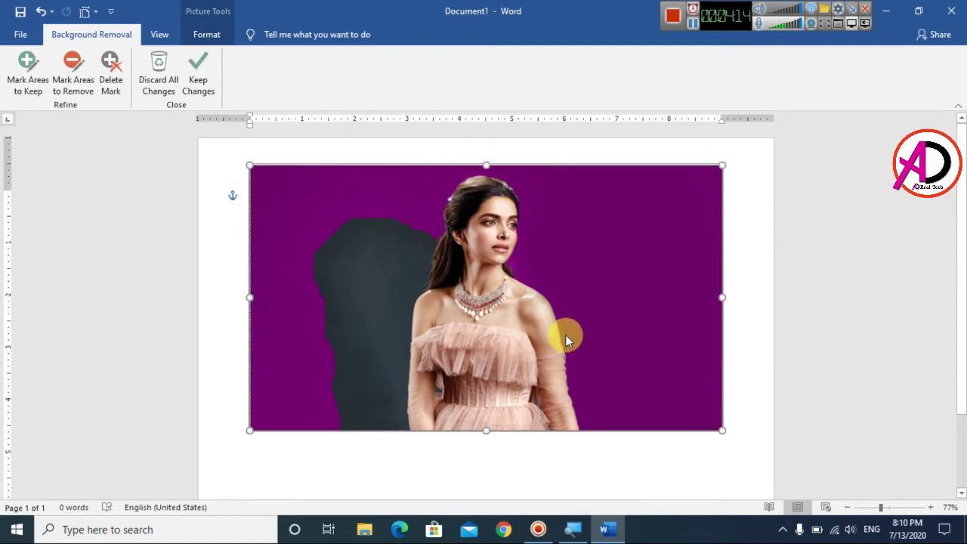
Use Mark Areas to Remove on the leftover gray patch beside the woman
left_click(65, 92)
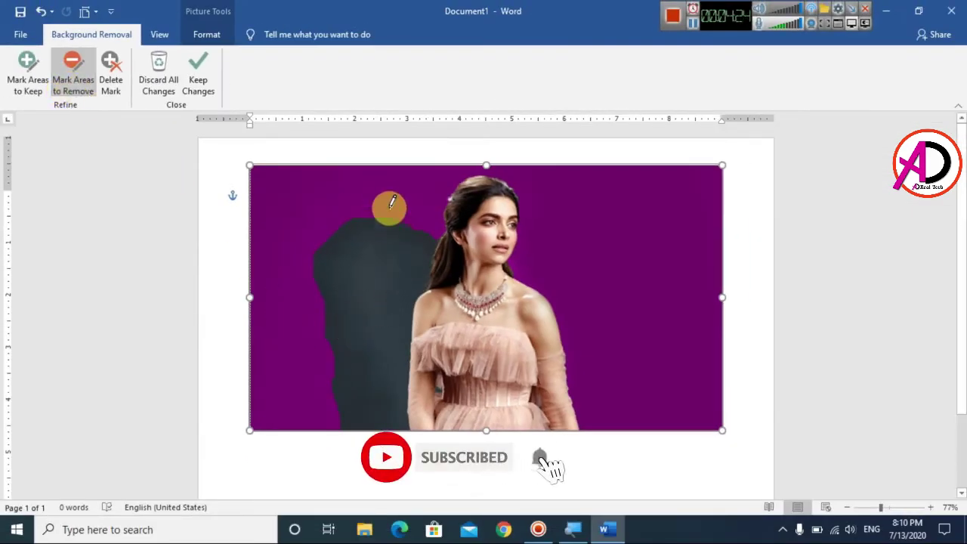
left_click_drag(385, 206, 359, 424)
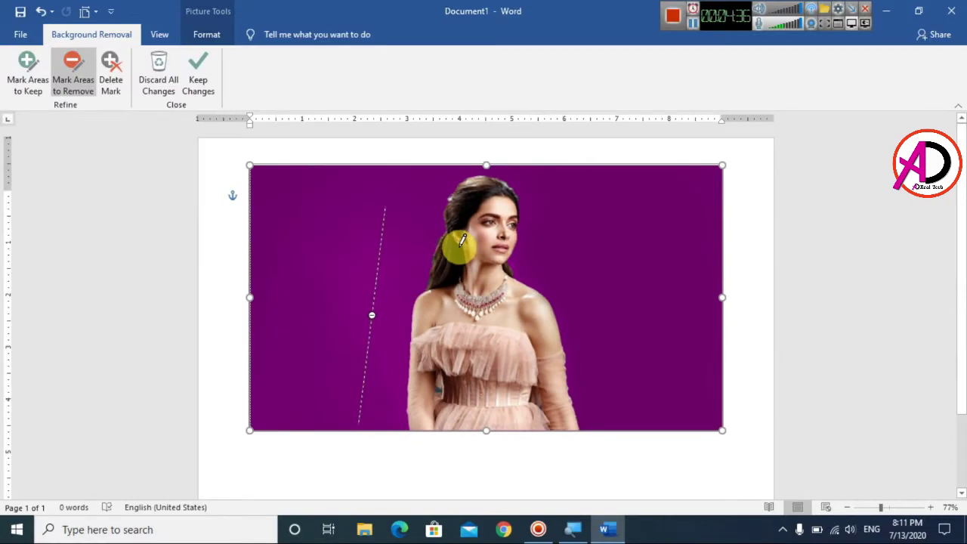
scroll(462, 225, "up", 9)
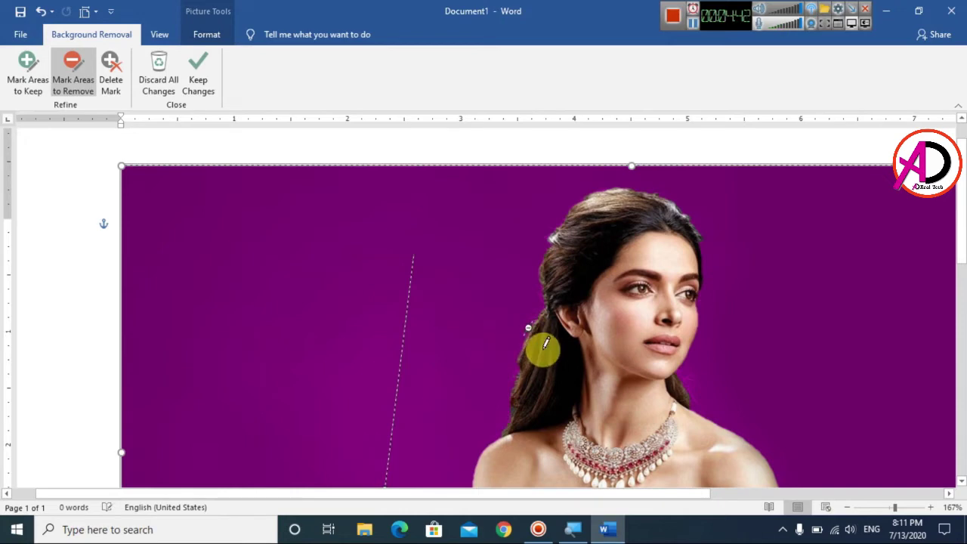
scroll(543, 346, "down", 4)
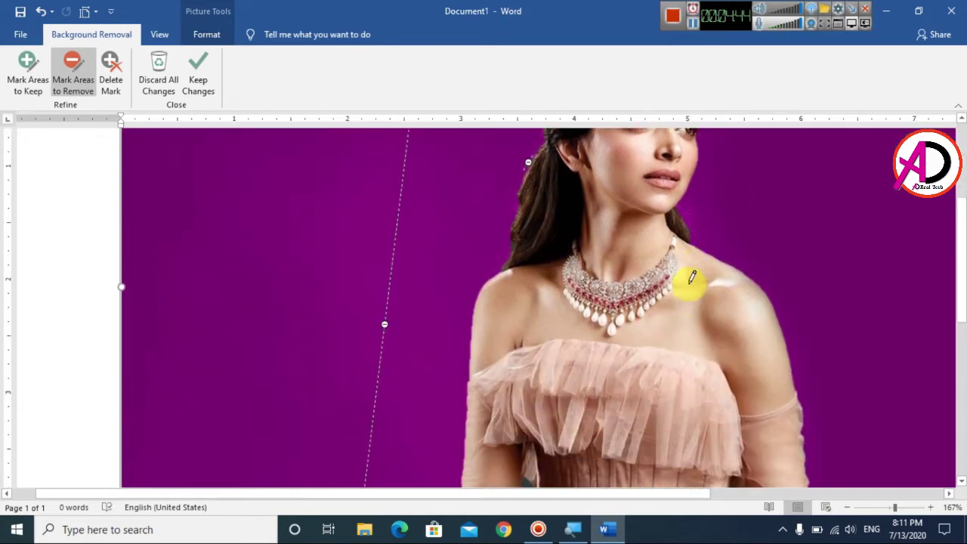
scroll(693, 302, "down", 9)
scroll(701, 306, "up", 6)
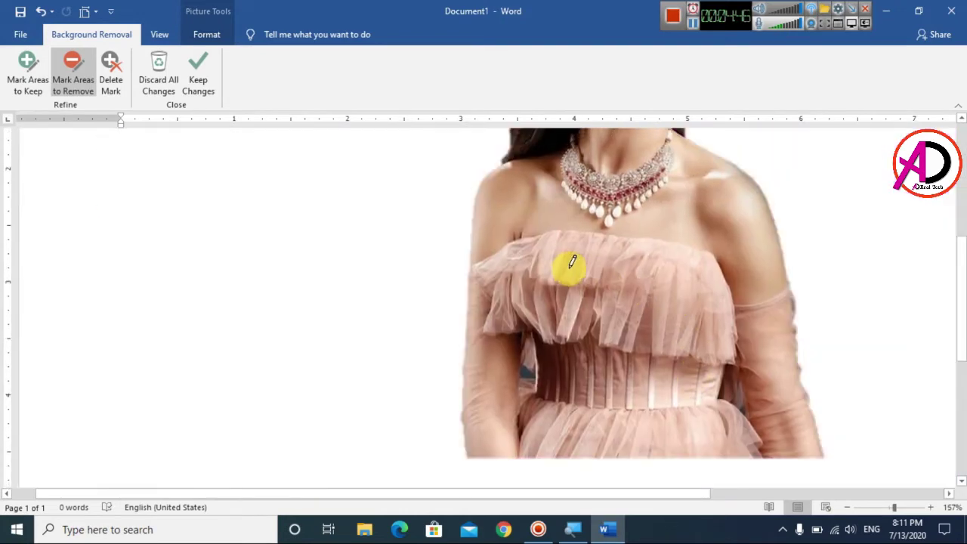
scroll(572, 262, "down", 10)
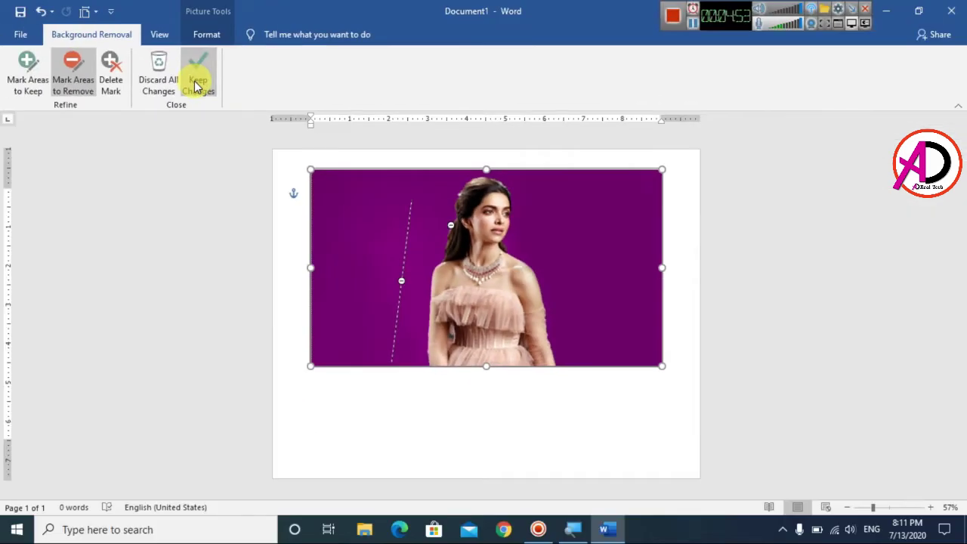
Keep the background removal, crop the portrait's empty sides to 6.36" wide, and move it left
left_click(197, 86)
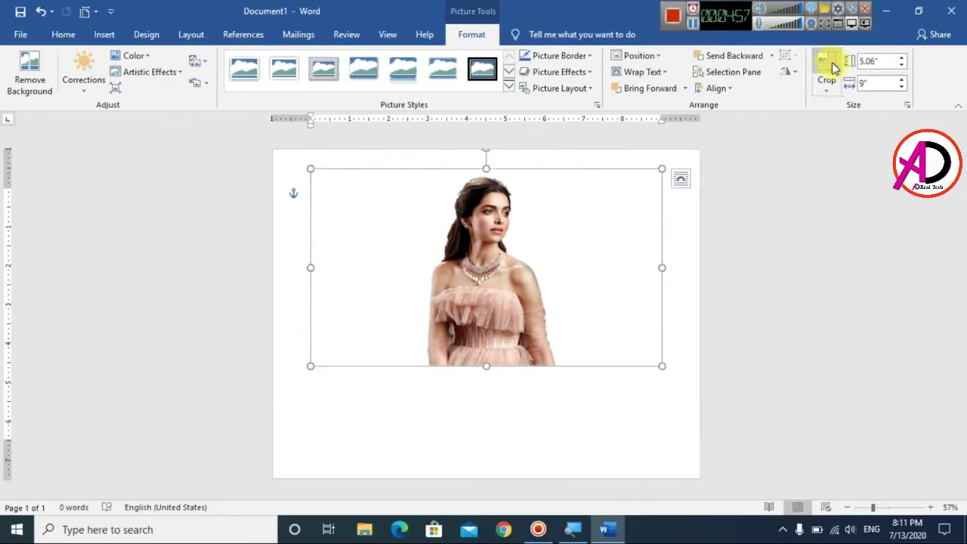
left_click(829, 67)
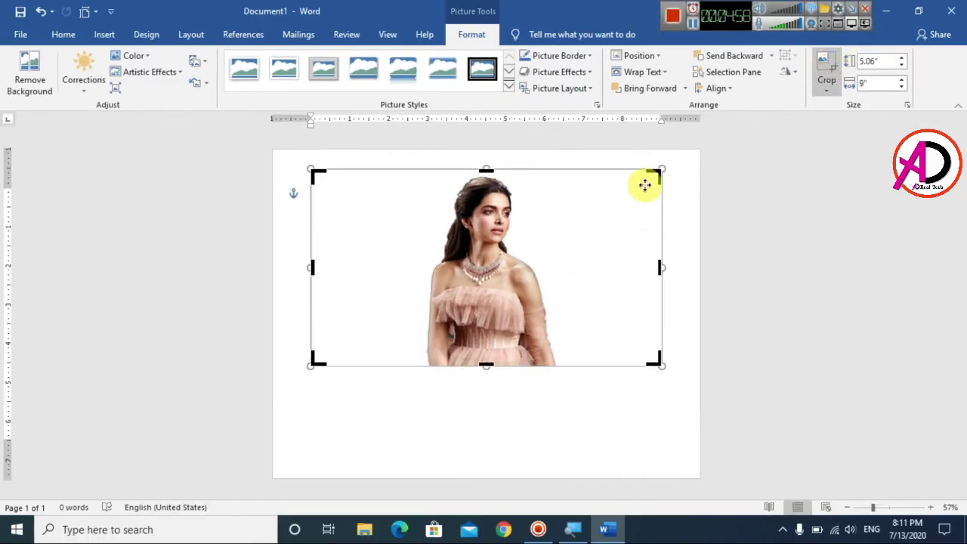
left_click_drag(314, 268, 414, 278)
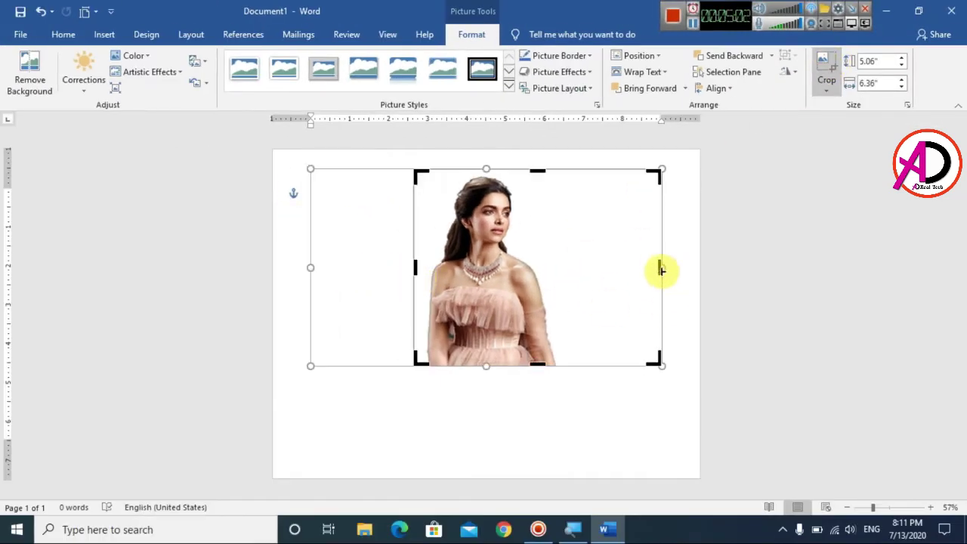
left_click_drag(658, 267, 564, 269)
left_click(684, 316)
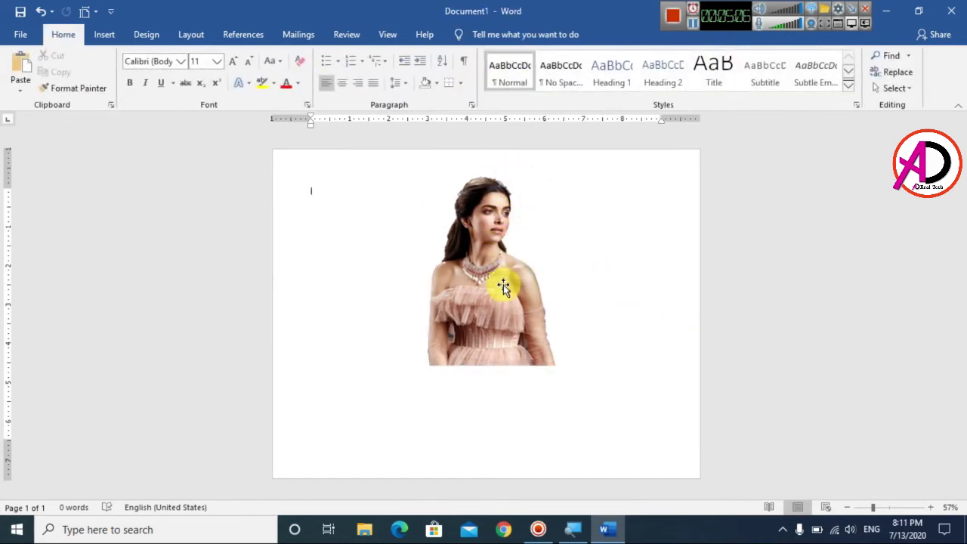
left_click_drag(513, 279, 410, 281)
left_click(551, 302)
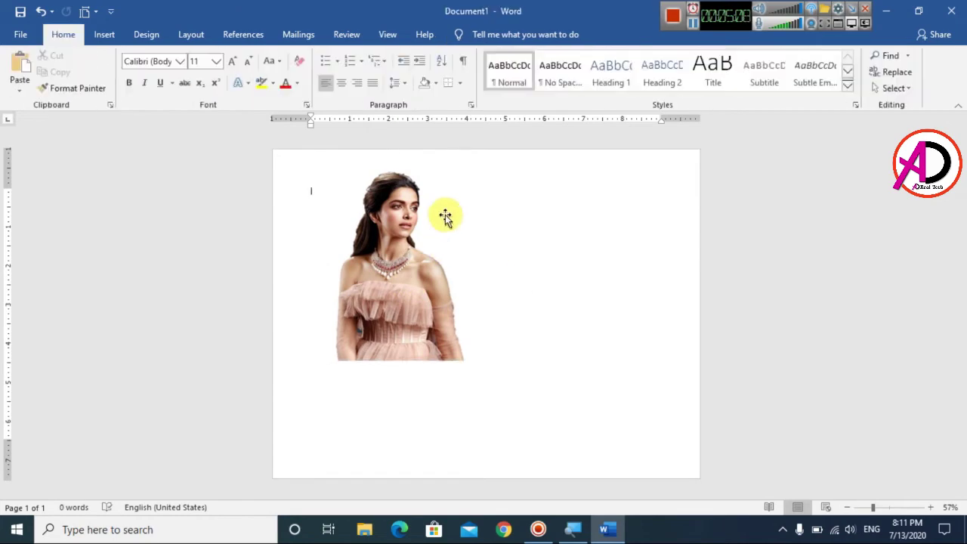
Insert the violet-gradient-blurred-abstract-background_3248-1637 image from this device
left_click(106, 35)
left_click(141, 72)
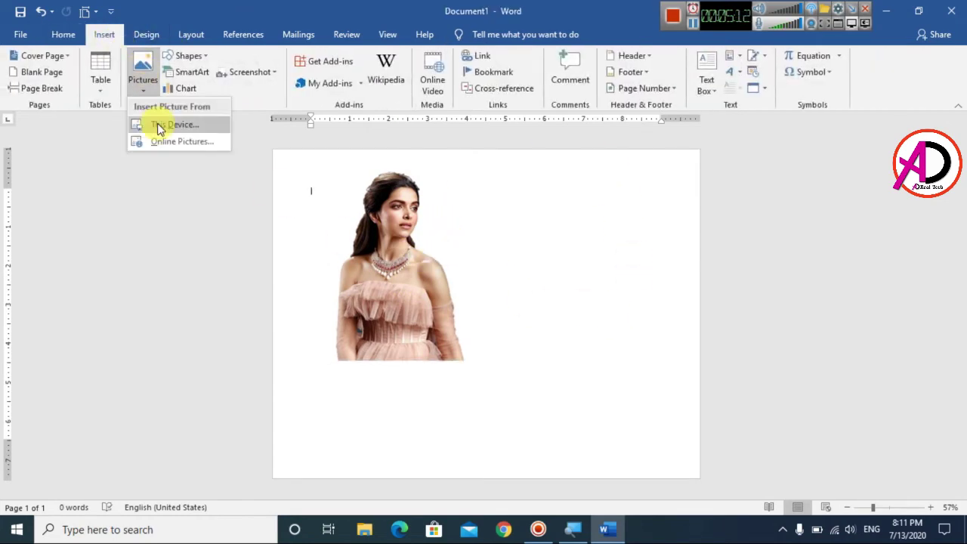
left_click(158, 123)
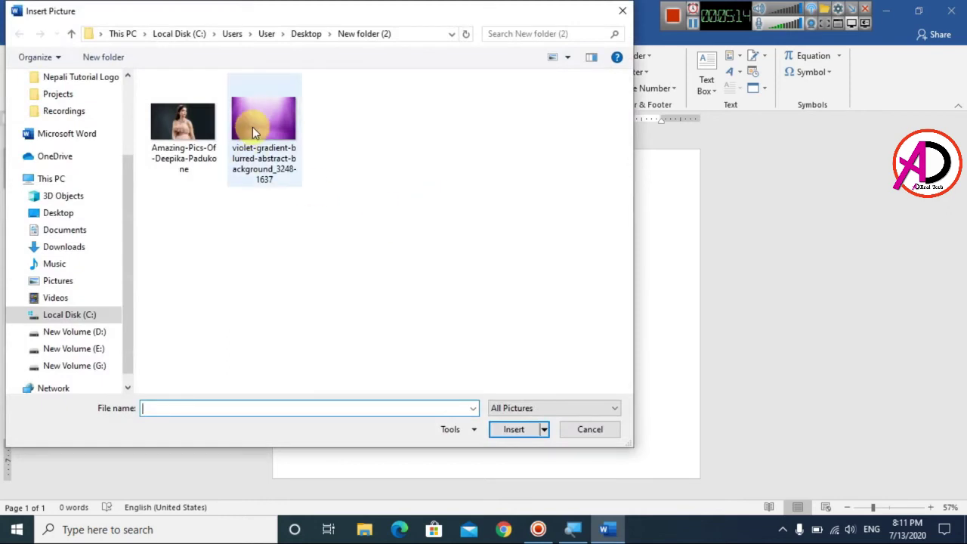
left_click(254, 130)
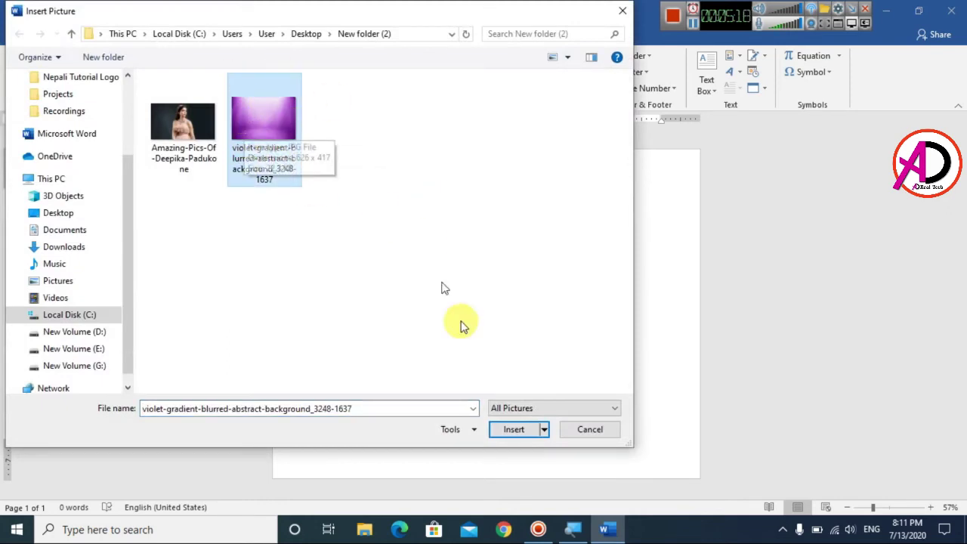
left_click(515, 430)
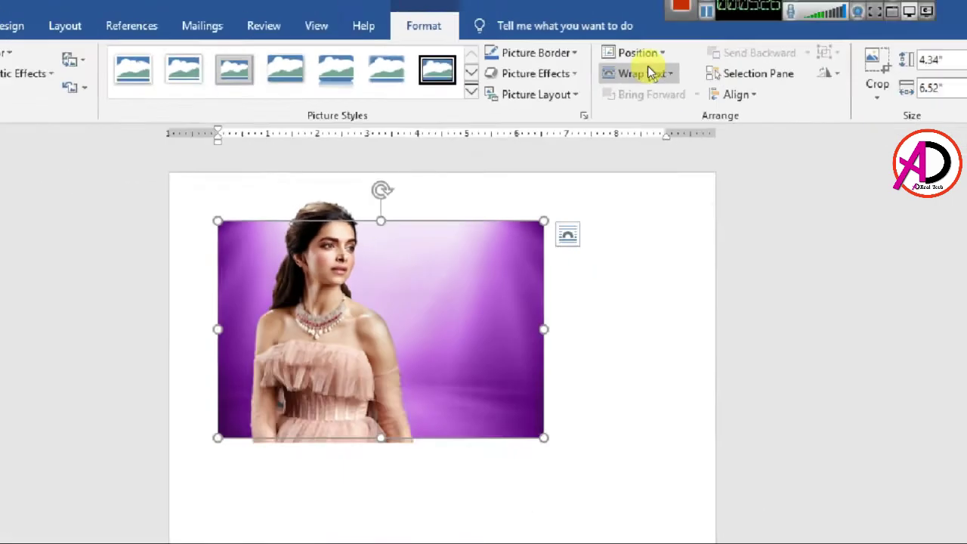
Float the gradient in front of text, enlarge it to 5.14" x 7.71", and send it backward
left_click(644, 72)
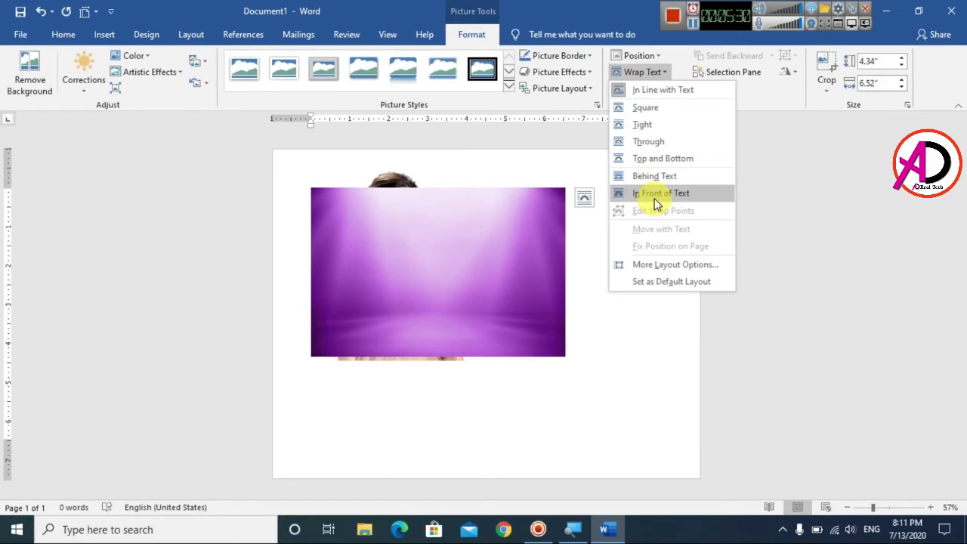
left_click(654, 198)
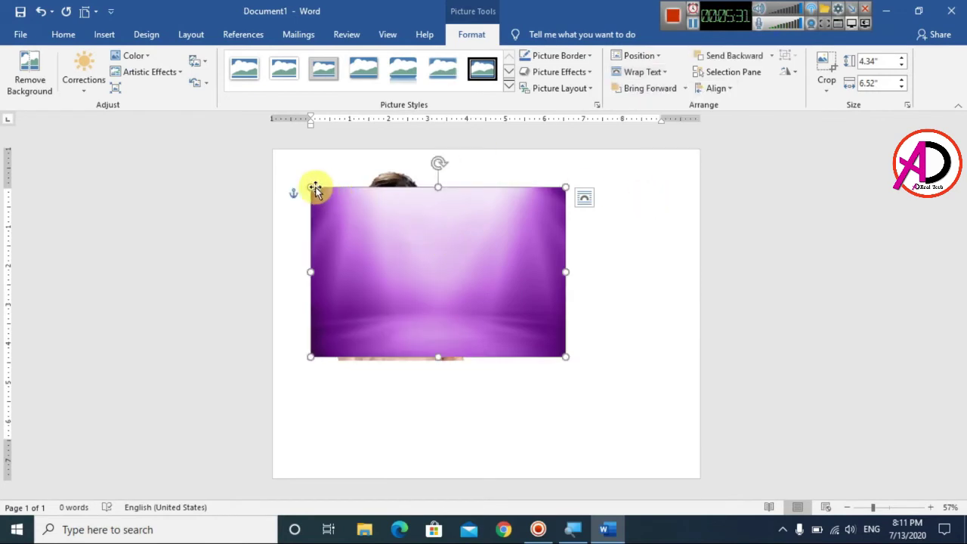
left_click_drag(310, 184, 283, 168)
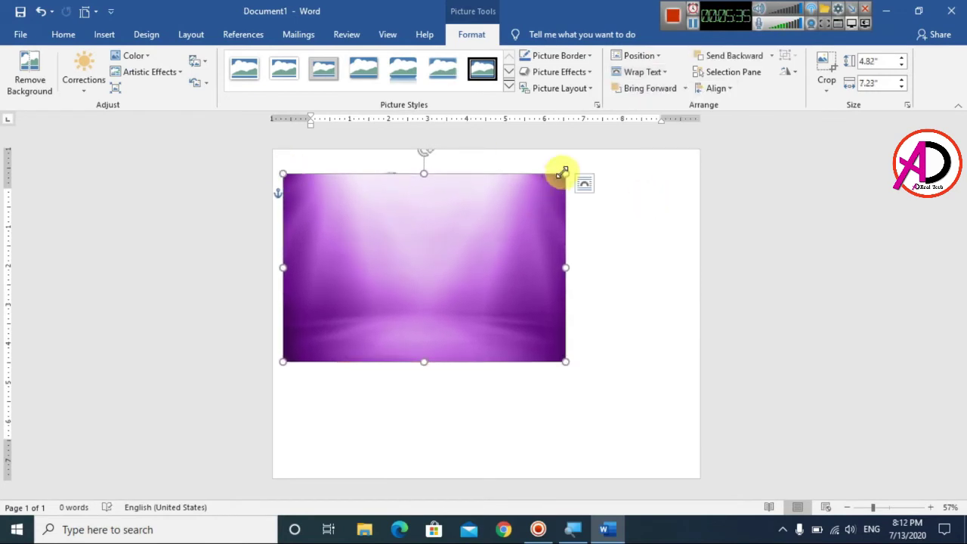
left_click_drag(563, 172, 584, 160)
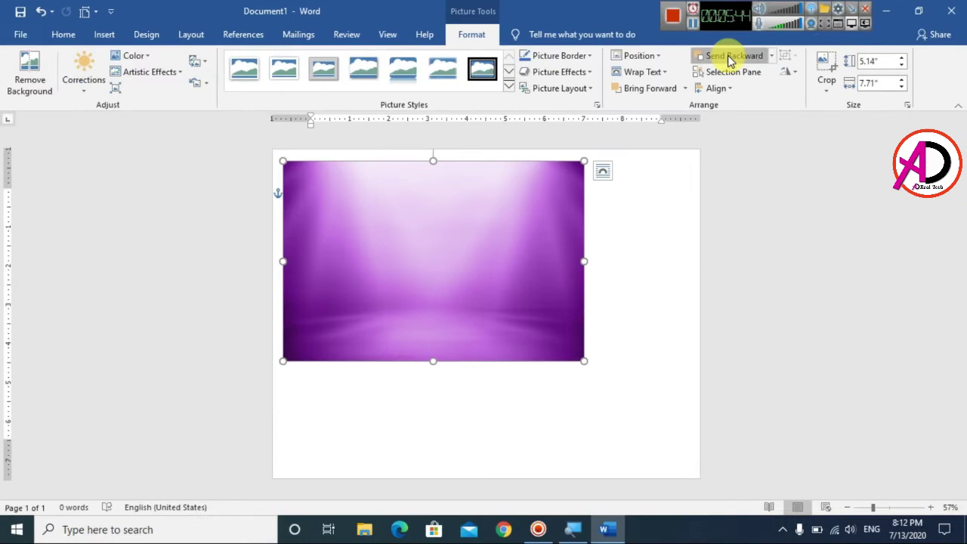
left_click(730, 62)
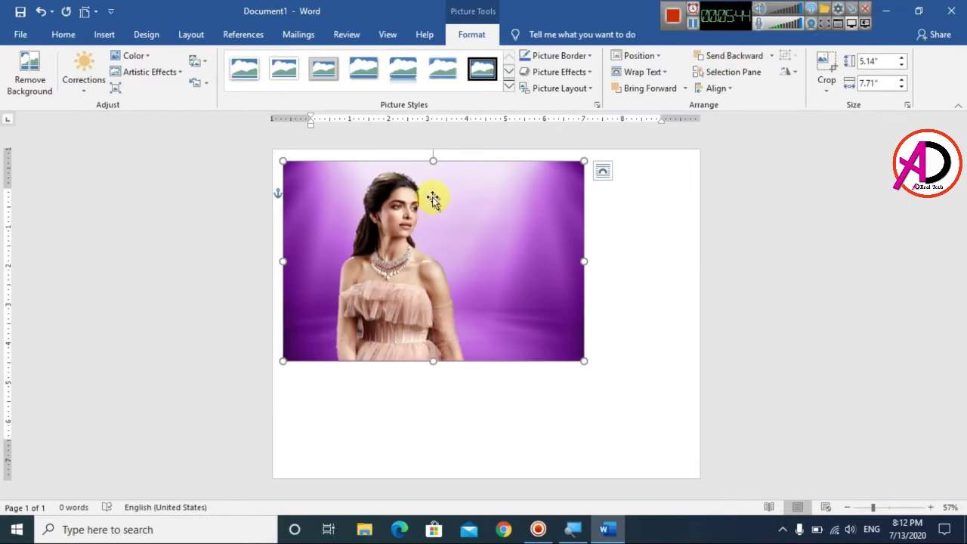
left_click(657, 334)
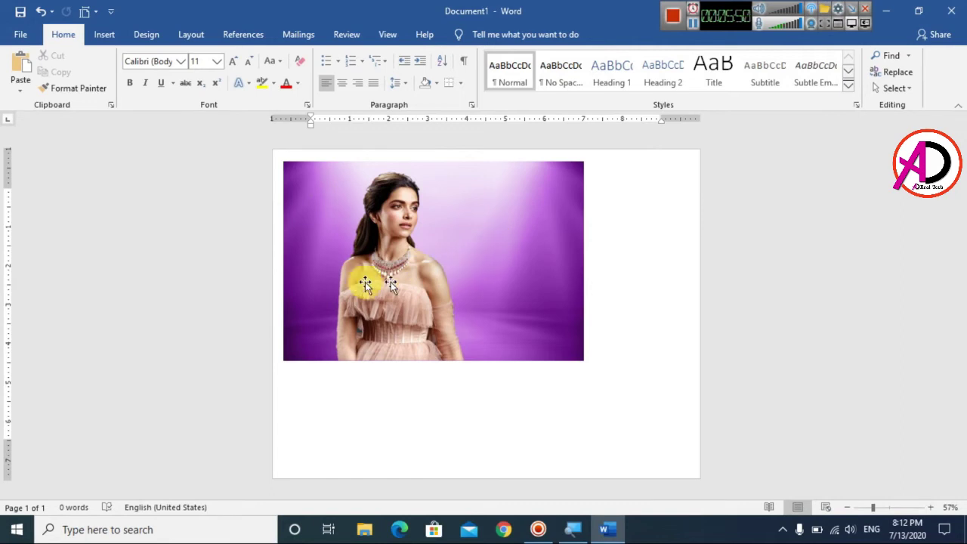
left_click(527, 268)
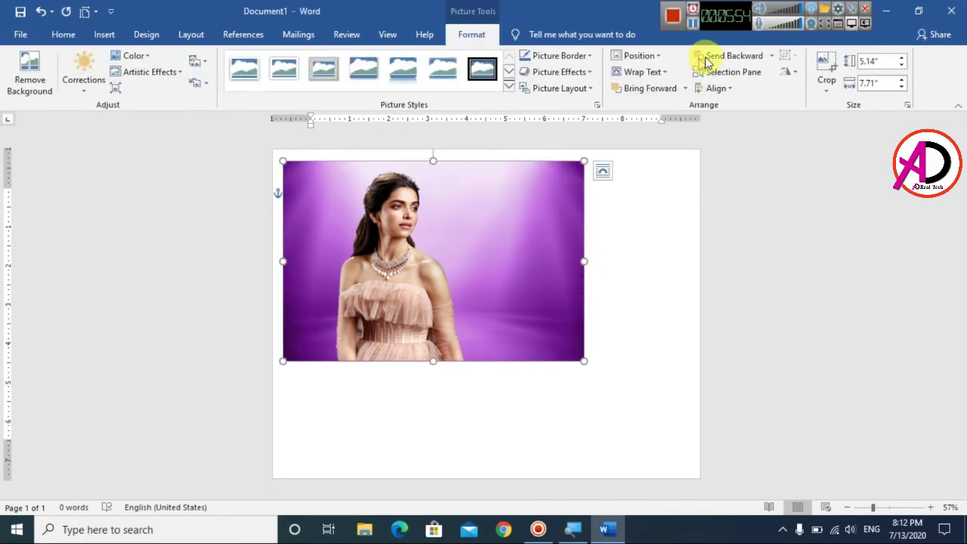
Crop the gradient's left and right edges inward
left_click(824, 64)
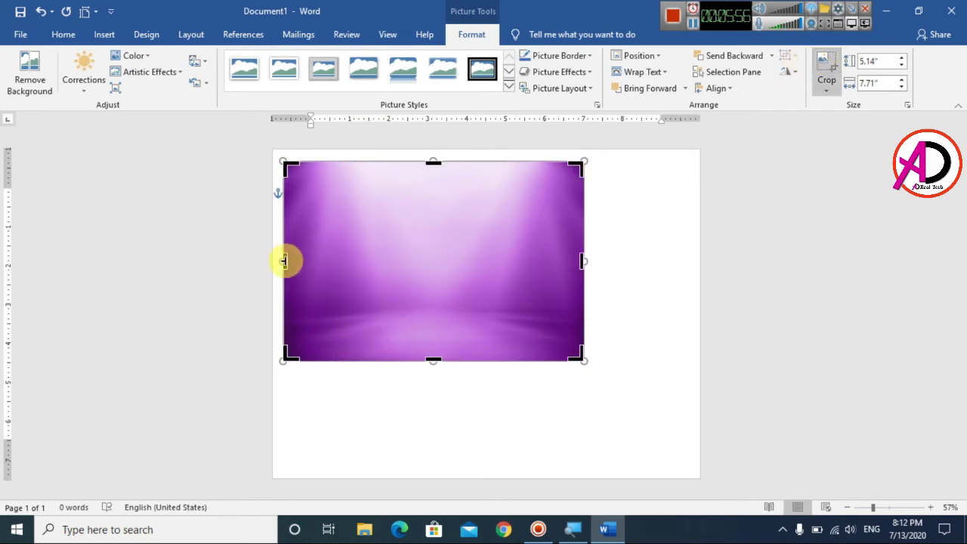
left_click_drag(284, 261, 297, 261)
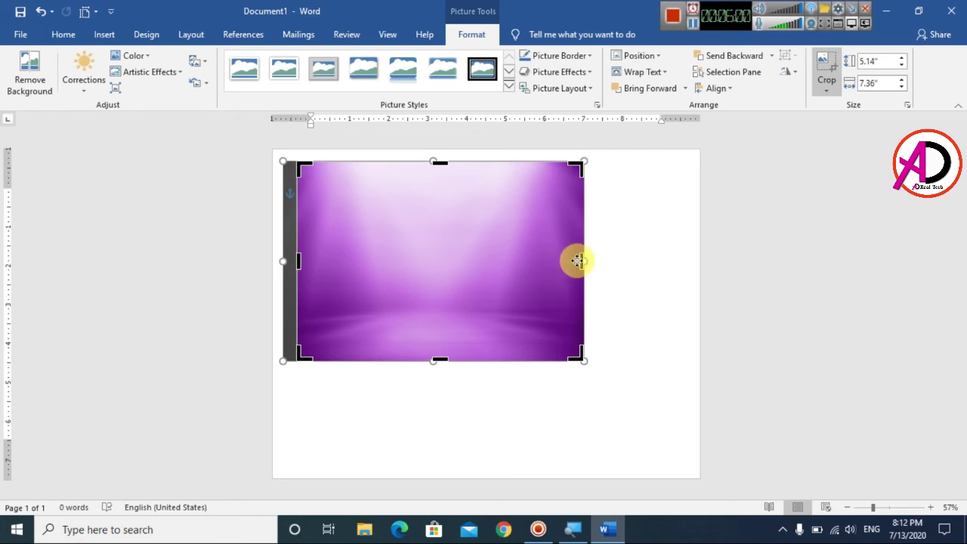
left_click_drag(582, 261, 488, 262)
left_click(637, 284)
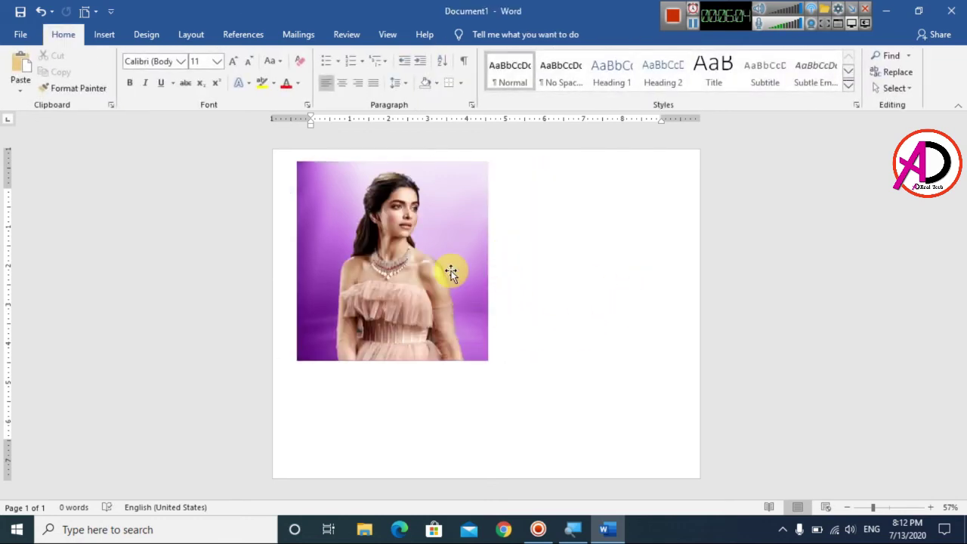
Crop the gradient again to the portrait's width, about 3.85" wide, and nudge it slightly left
left_click(302, 262)
left_click(825, 70)
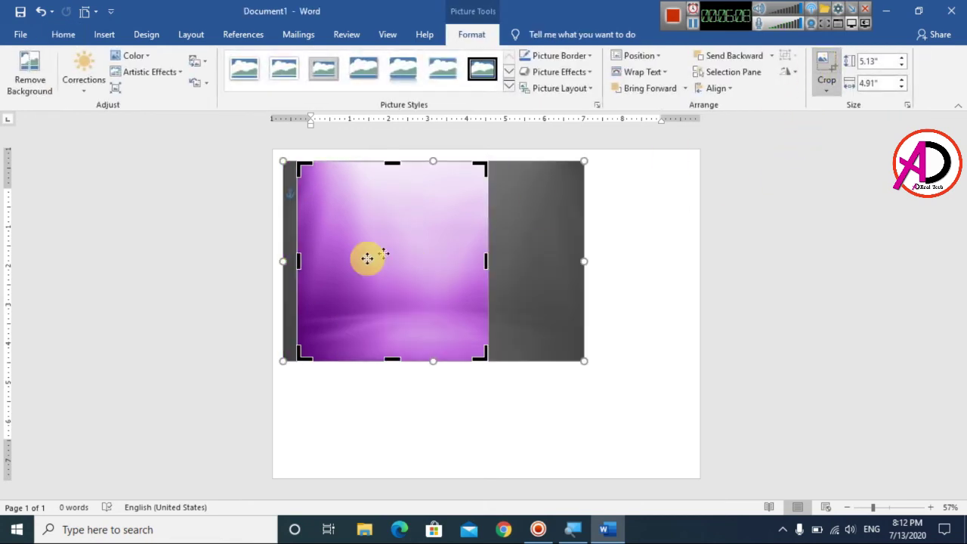
left_click_drag(298, 261, 316, 262)
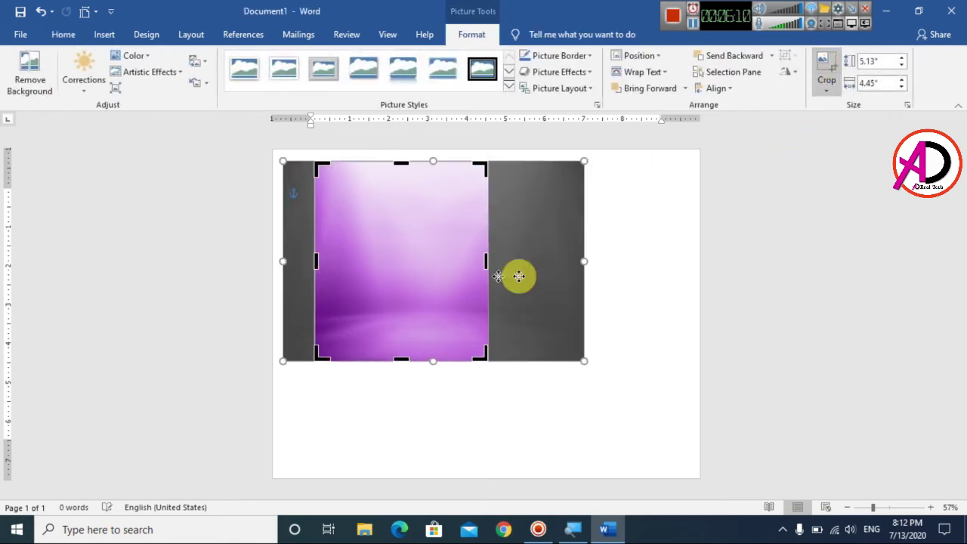
left_click_drag(471, 263, 451, 263)
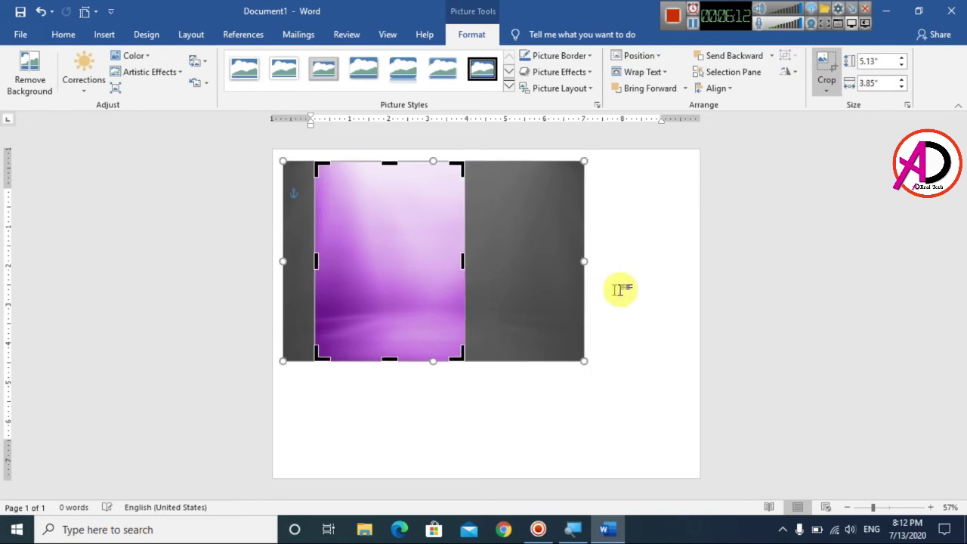
left_click(654, 280)
left_click(457, 234)
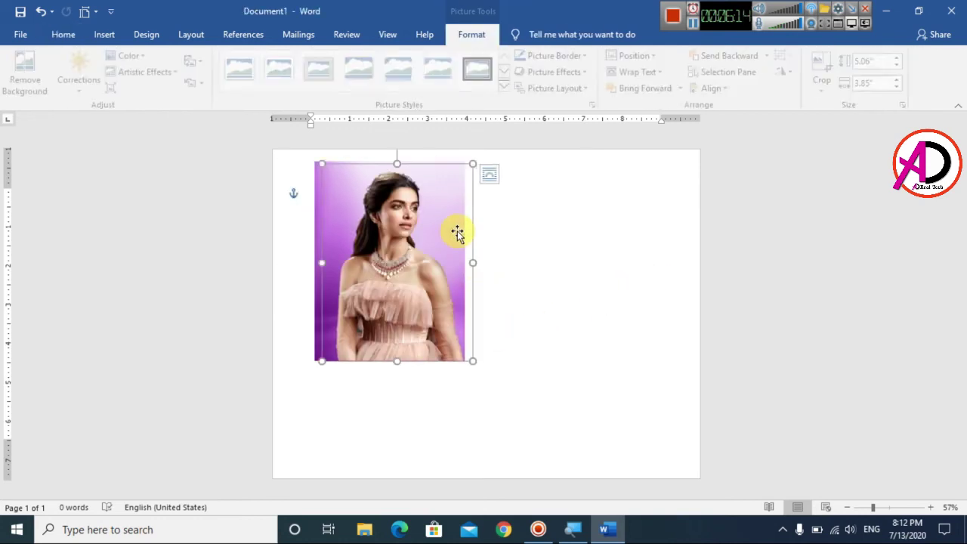
left_click_drag(459, 236, 455, 235)
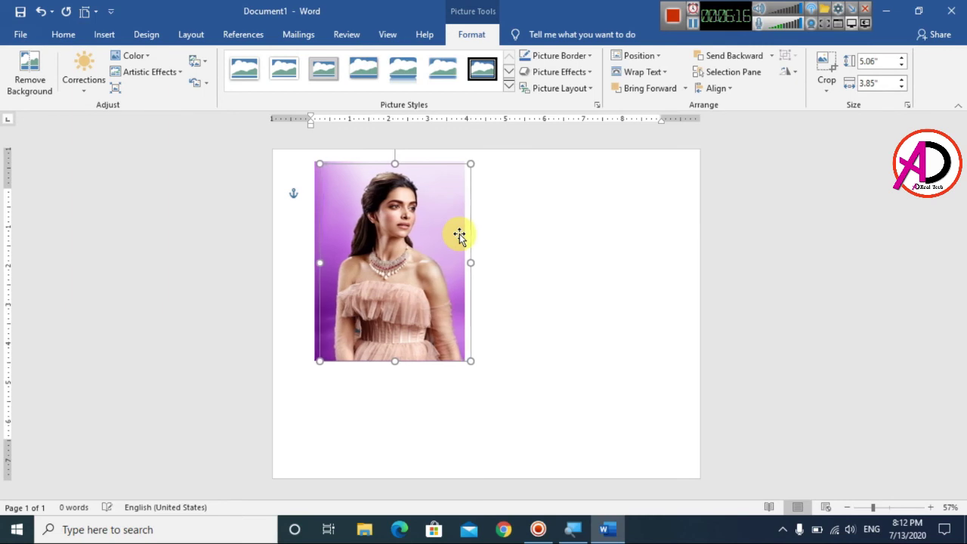
left_click(563, 275)
scroll(513, 347, "up", 4)
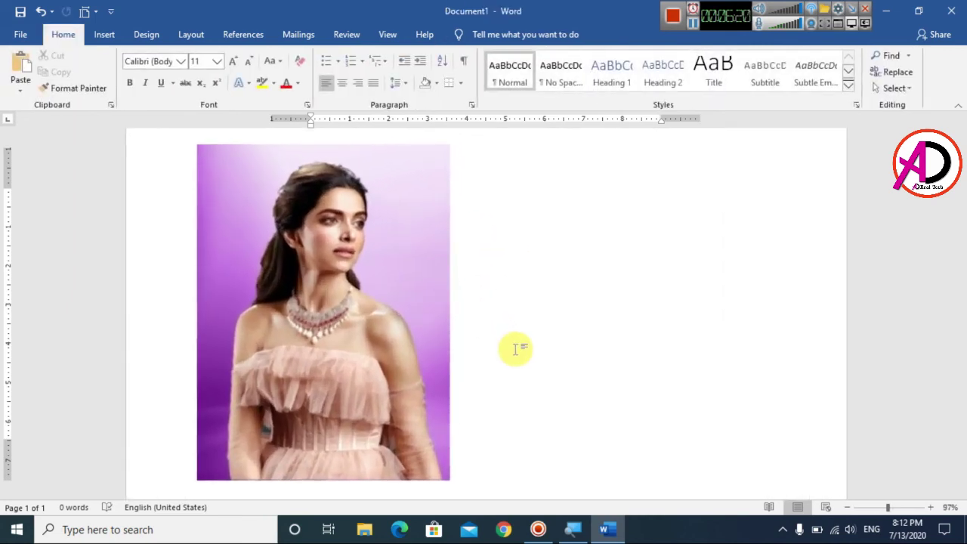